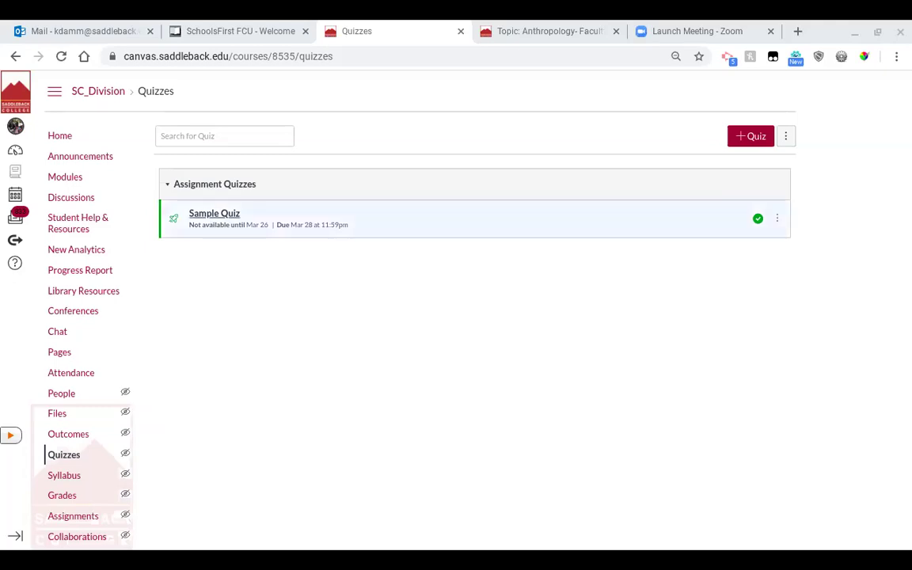
# Open the Sample Quiz, review its settings and availability dates, and open its quiz moderation page
pyautogui.click(215, 215)
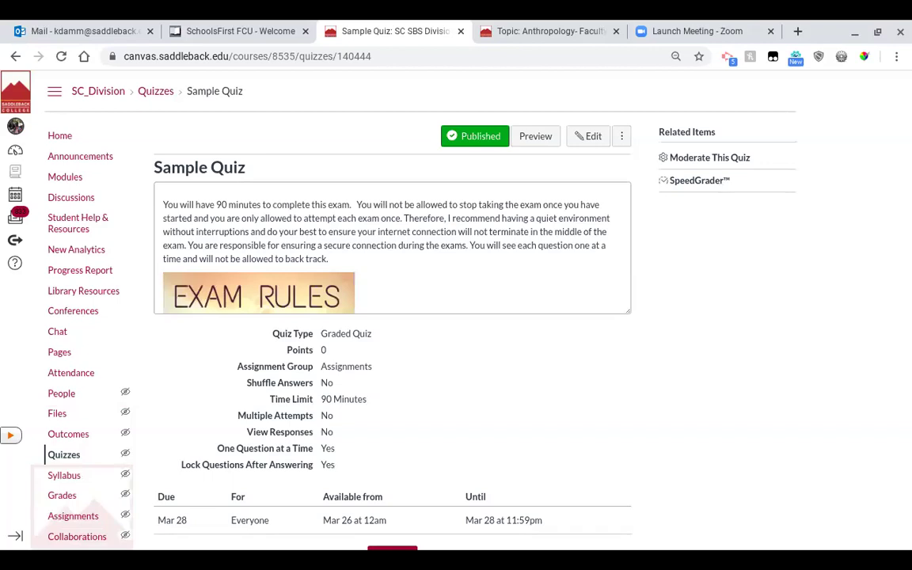
pyautogui.scroll(-1, 456, 316)
pyautogui.scroll(1, 163, 95)
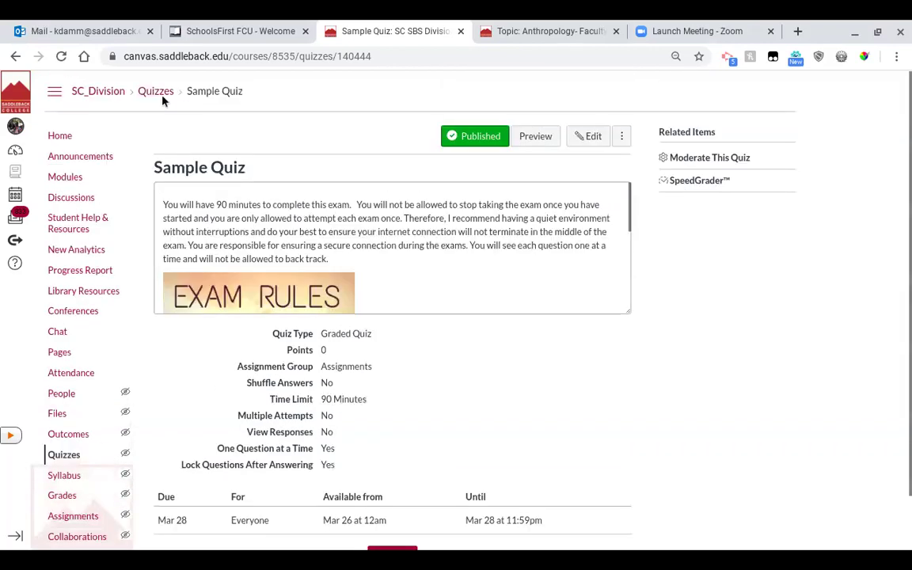
pyautogui.scroll(-1, 158, 372)
pyautogui.scroll(1, 444, 412)
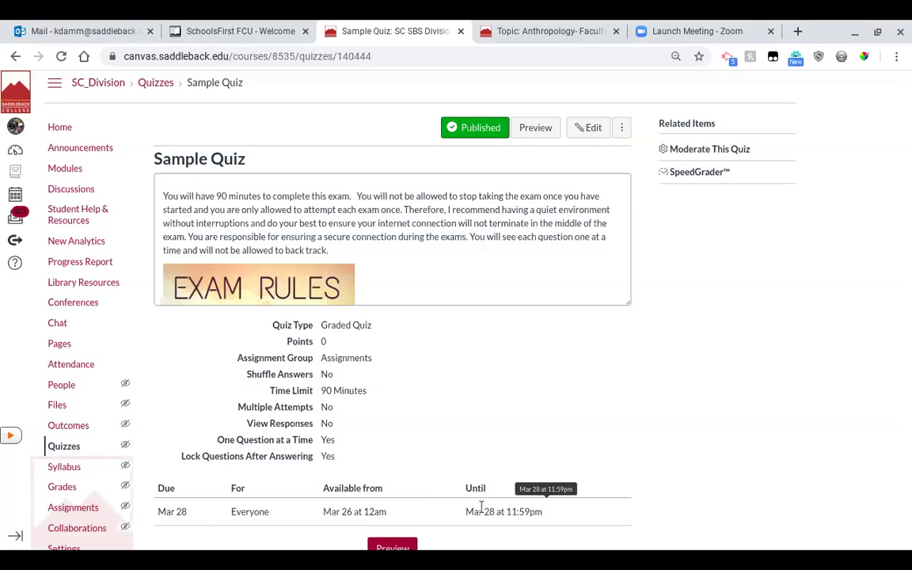
pyautogui.scroll(-1, 427, 459)
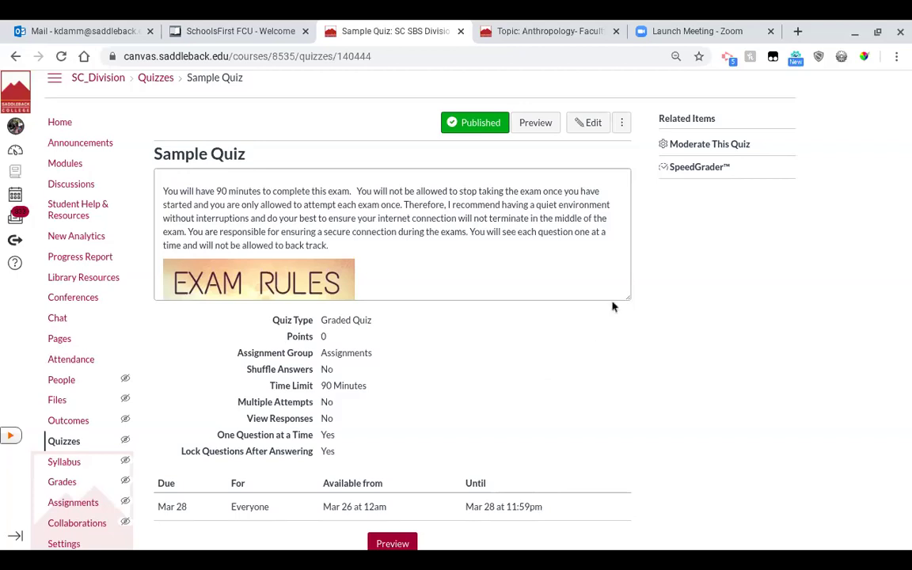
pyautogui.click(689, 146)
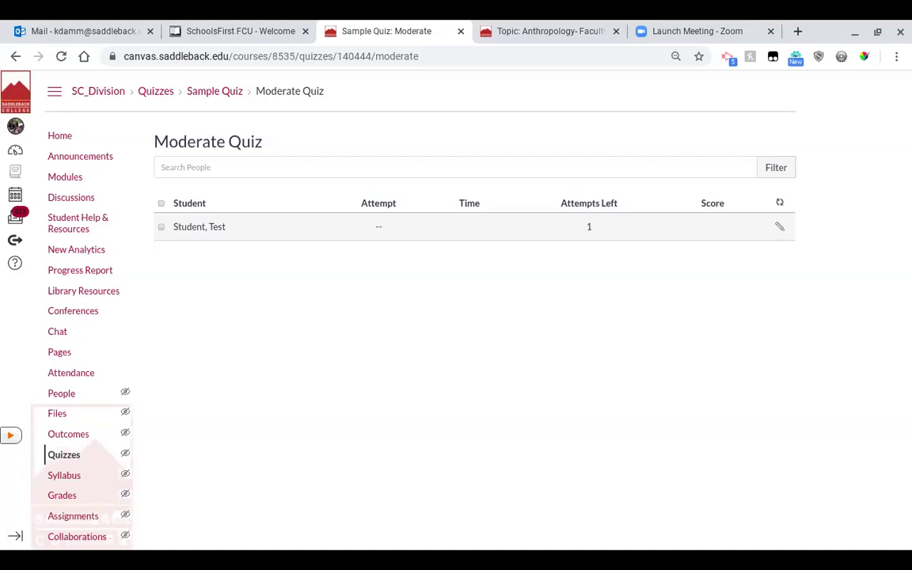
# Give the test student 45 extra minutes on every attempt and save the extension
pyautogui.click(780, 229)
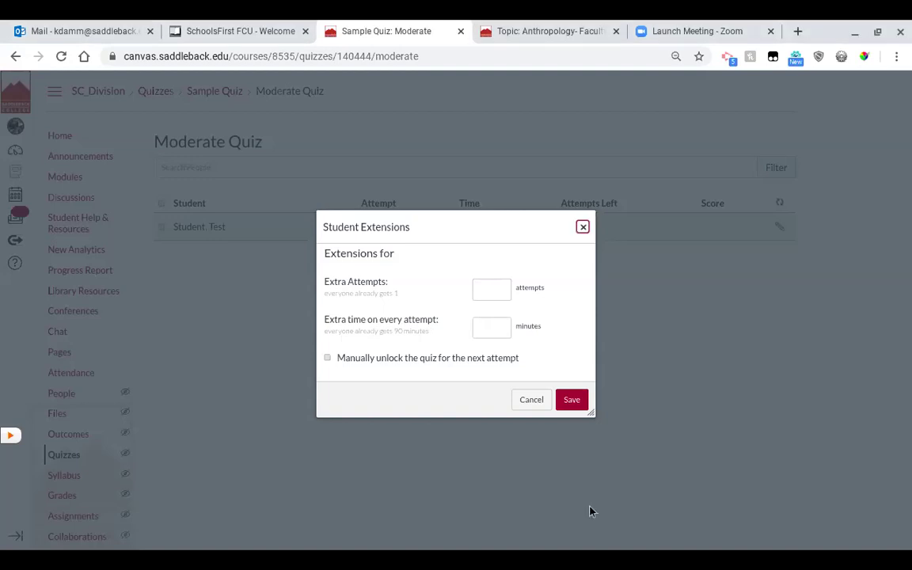
pyautogui.click(478, 320)
pyautogui.write('45')
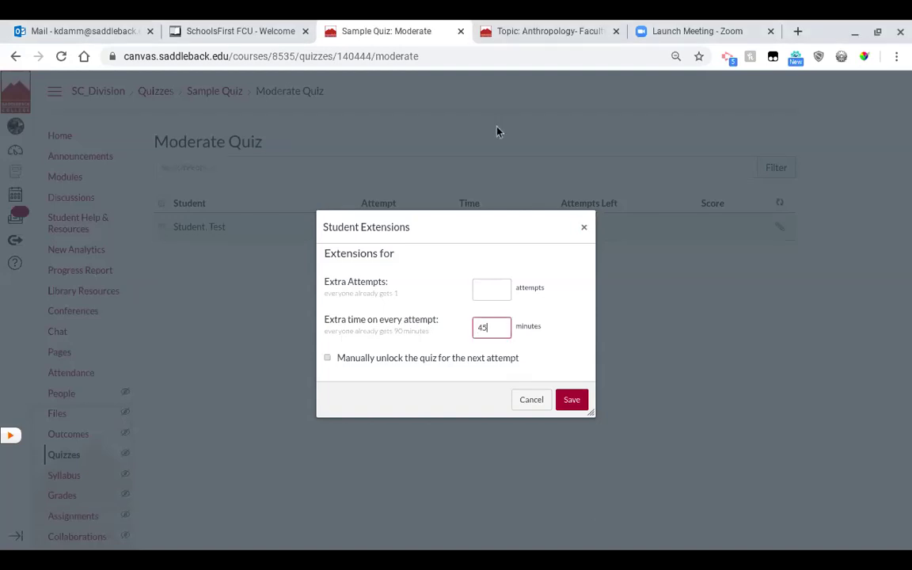
pyautogui.click(585, 24)
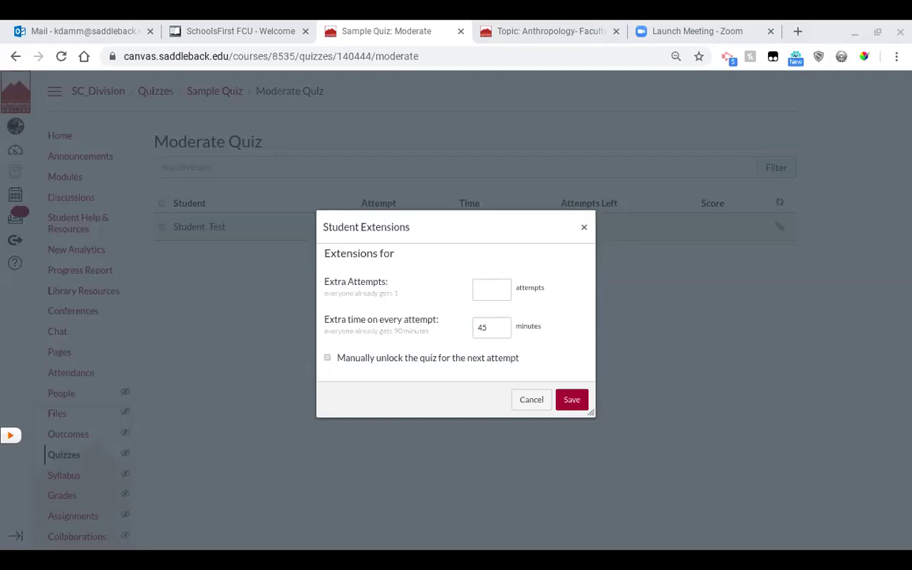
pyautogui.hotkey('alt', 'Tab')
pyautogui.press('BackSpace')
pyautogui.press('BackSpace')
pyautogui.write('45')
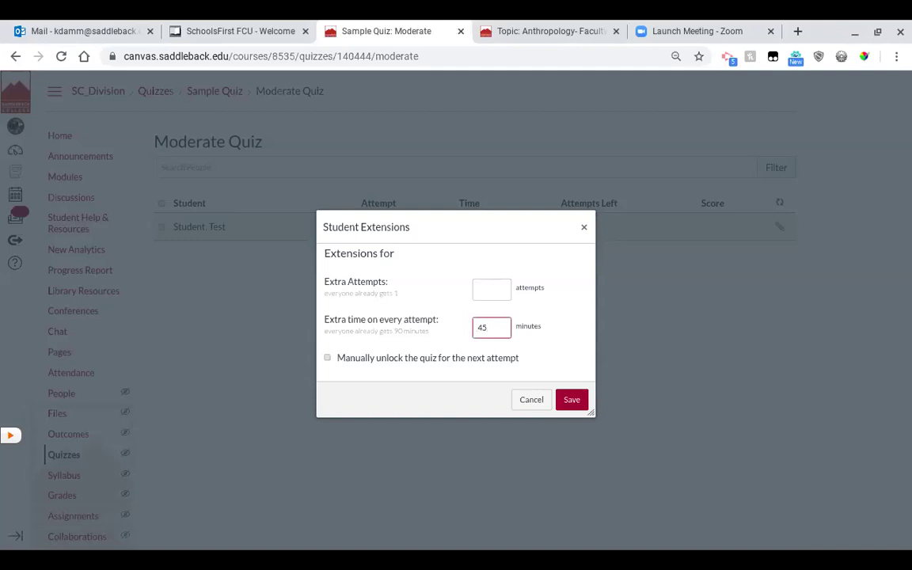
pyautogui.click(573, 402)
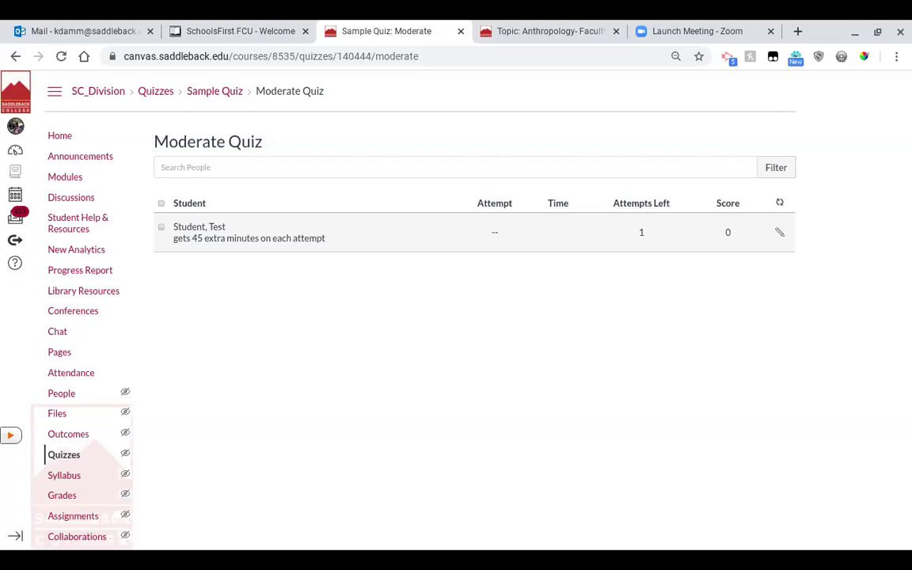
# Grant the test student 2 extra attempts on the quiz and save the extension
pyautogui.click(779, 232)
pyautogui.click(499, 284)
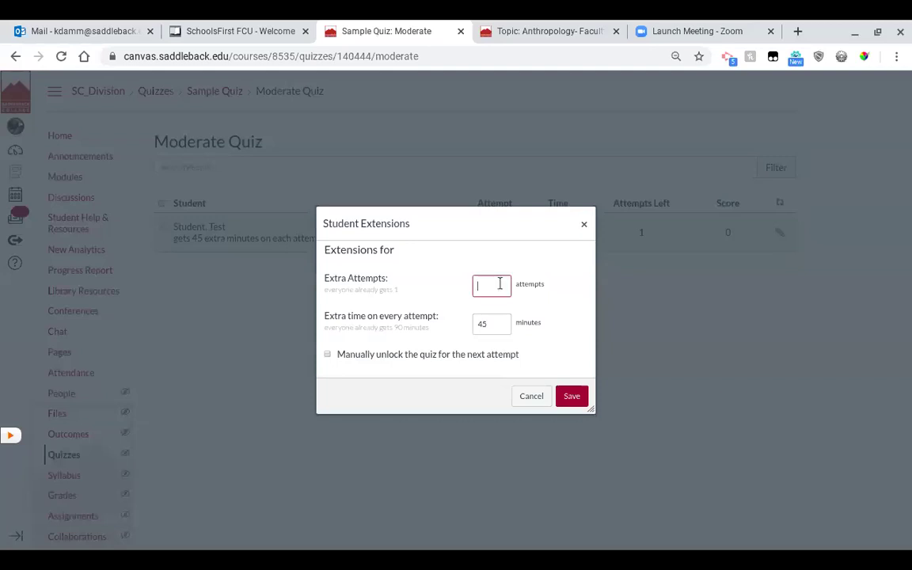
pyautogui.write('2')
pyautogui.click(571, 395)
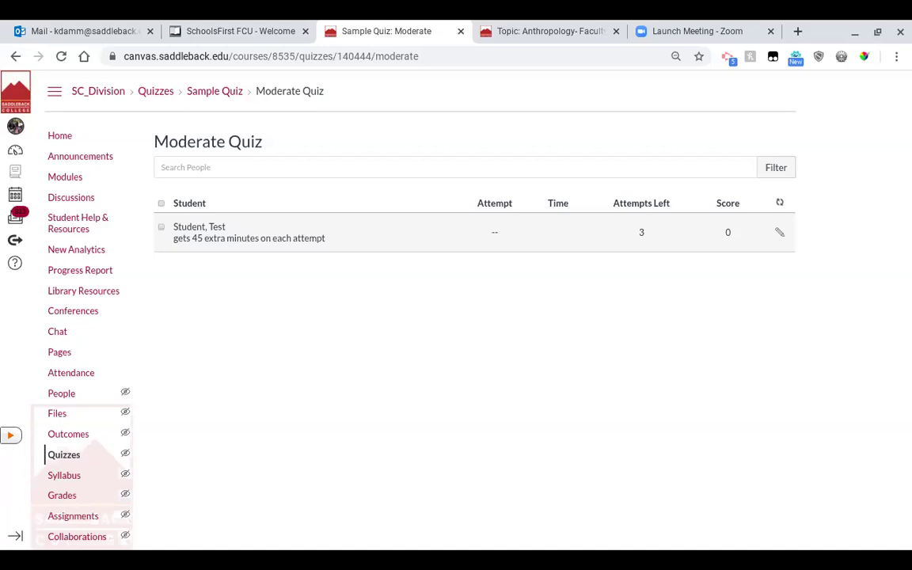
# Set the test student's extra attempts to 1 and save the extension
pyautogui.click(780, 234)
pyautogui.click(490, 282)
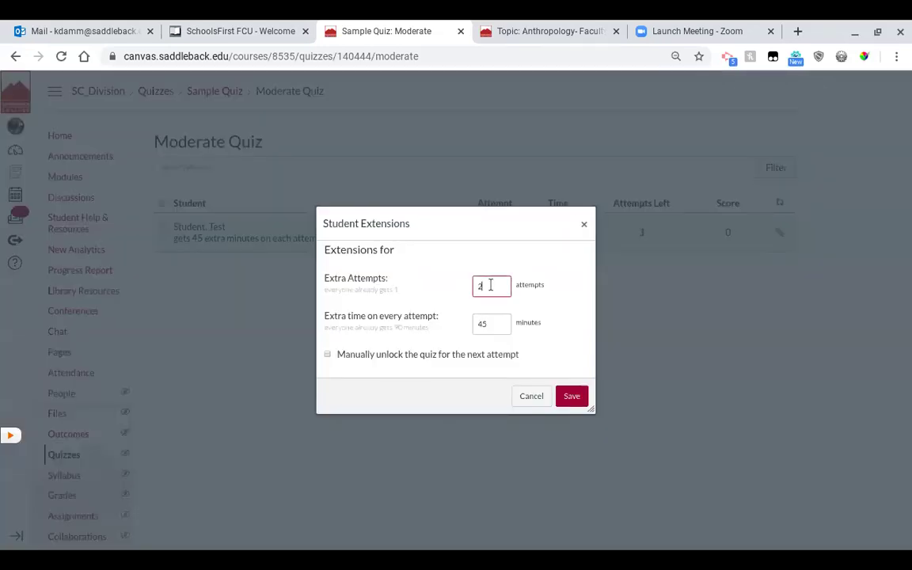
pyautogui.press('BackSpace')
pyautogui.write('1')
pyautogui.click(578, 396)
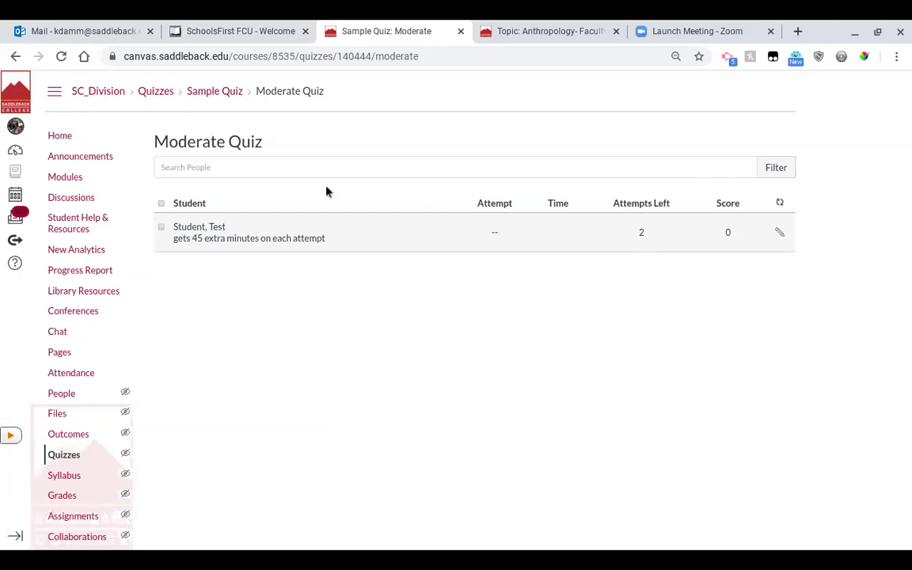
# Return to the Sample Quiz, open it for editing, and add a second assignment block below the one for Everyone
pyautogui.click(215, 96)
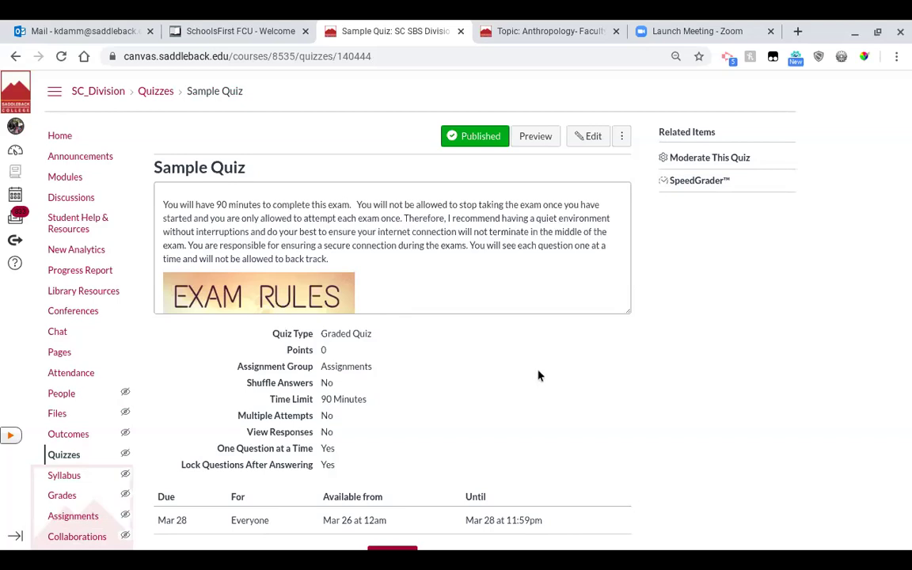
pyautogui.click(589, 141)
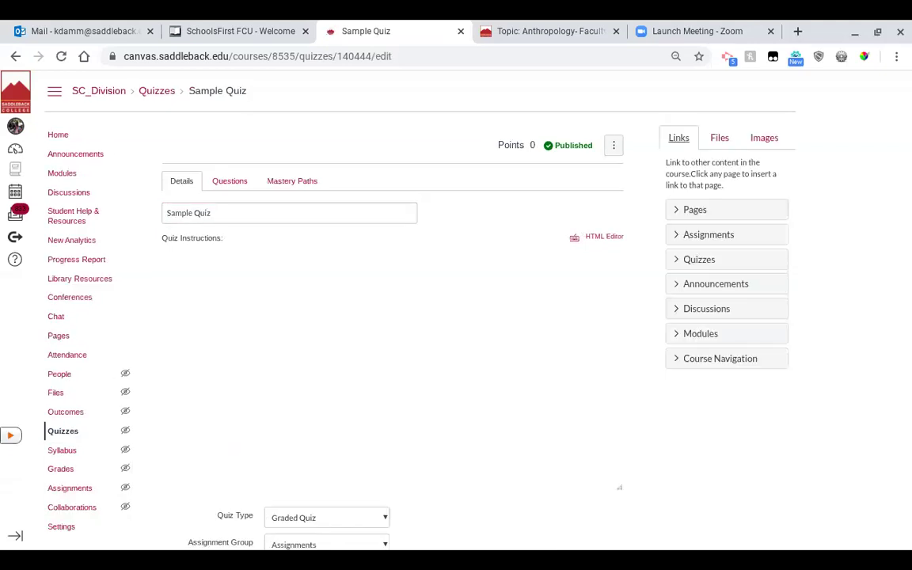
pyautogui.scroll(-10, 276, 289)
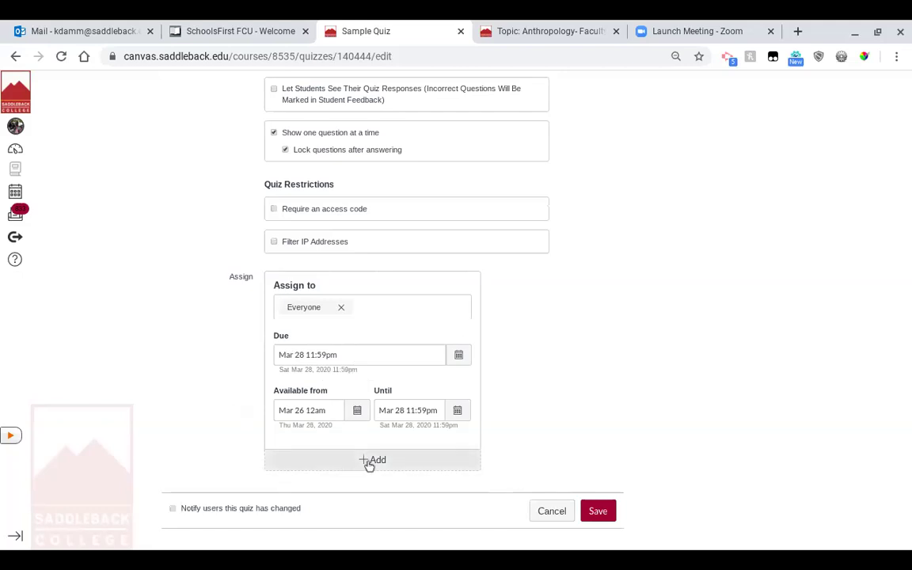
pyautogui.click(371, 461)
pyautogui.scroll(-2, 368, 466)
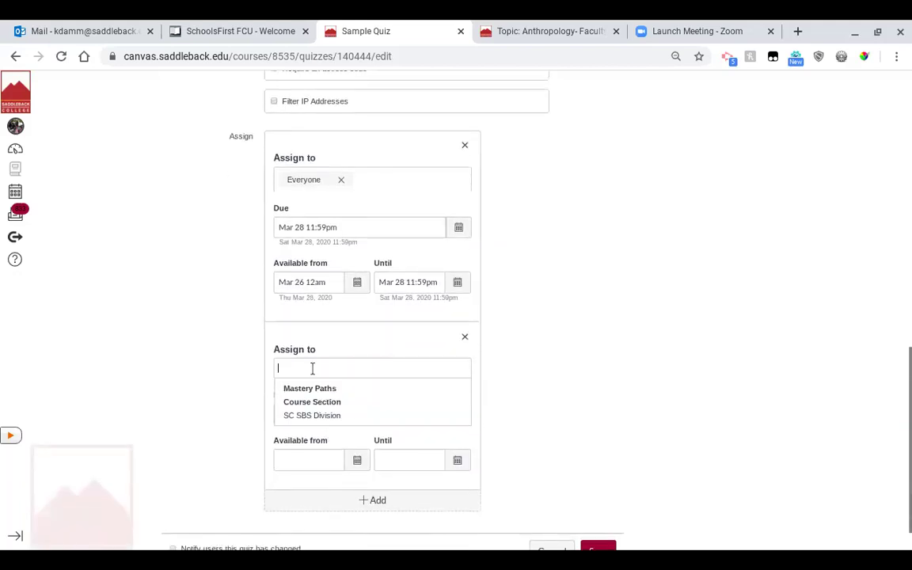
# Try to find an assignee for the new block by searching for "student", and cancel editing the quiz
pyautogui.click(330, 417)
pyautogui.click(365, 370)
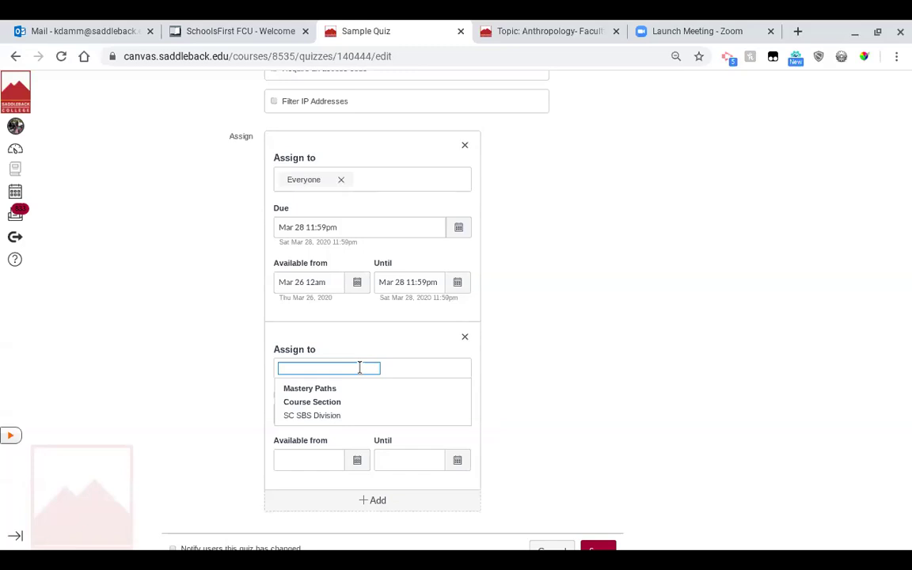
pyautogui.write('student')
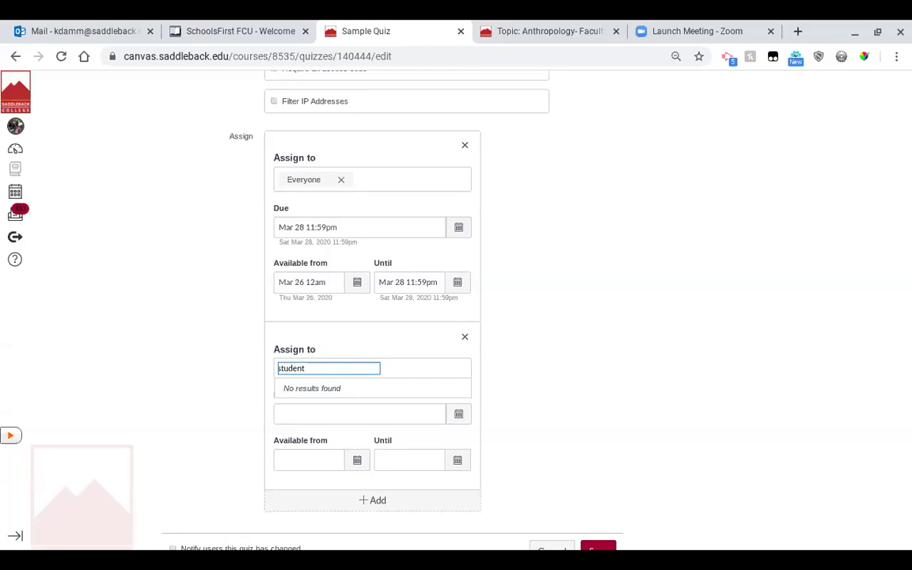
pyautogui.click(326, 387)
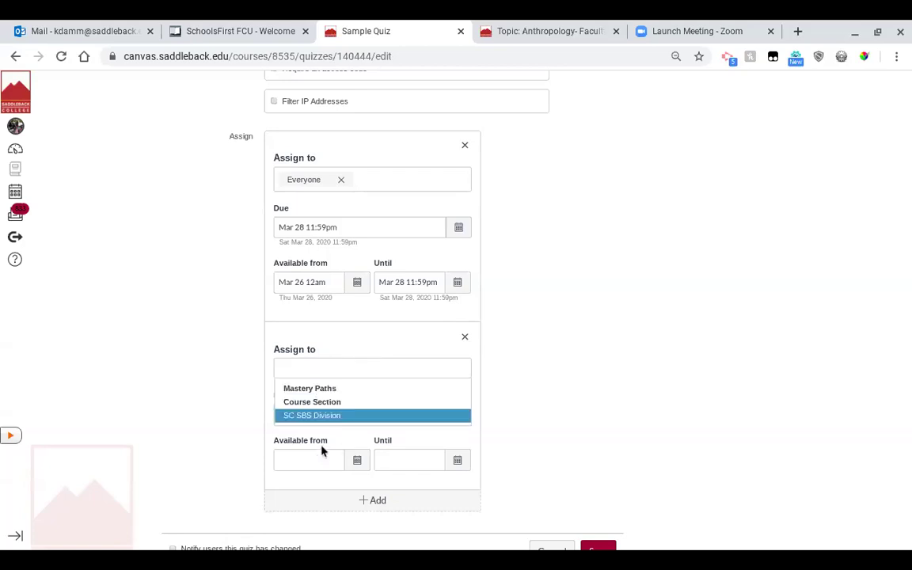
pyautogui.click(234, 425)
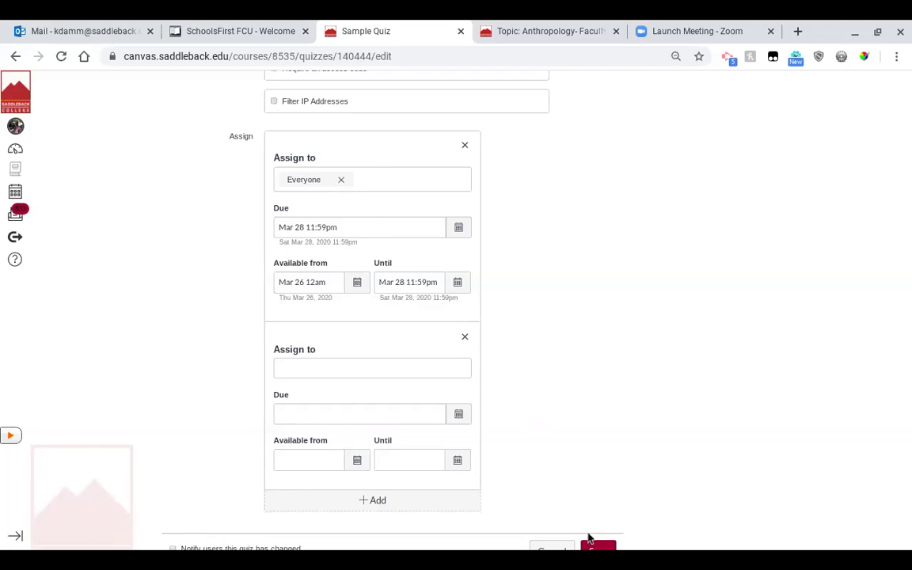
pyautogui.scroll(-1, 564, 540)
pyautogui.click(551, 512)
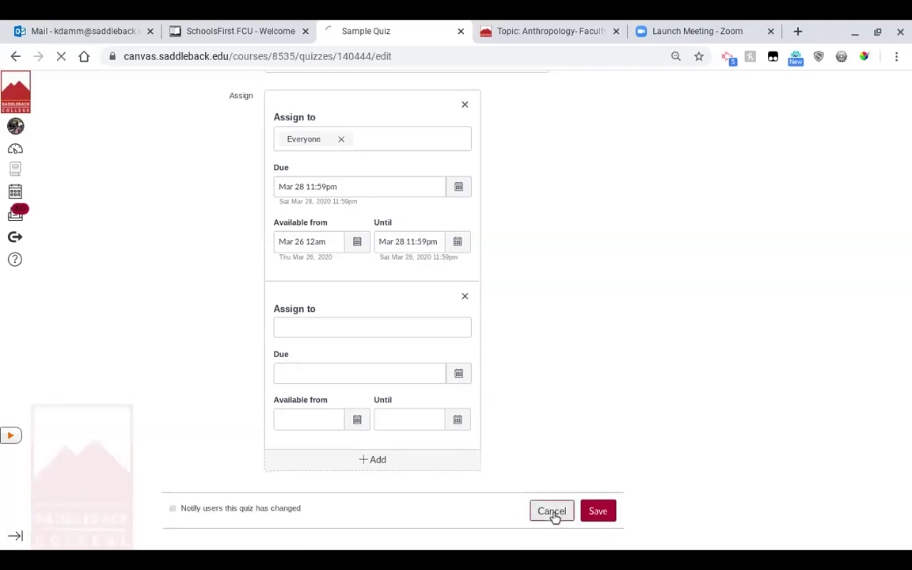